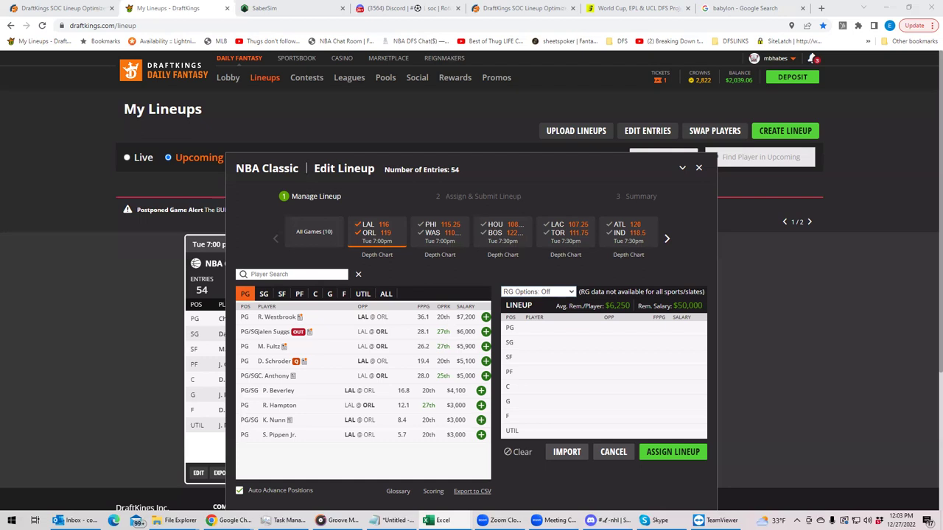
# - Review Dennis Schroder's player card and latest news, and close it
pyautogui.click(274, 362)
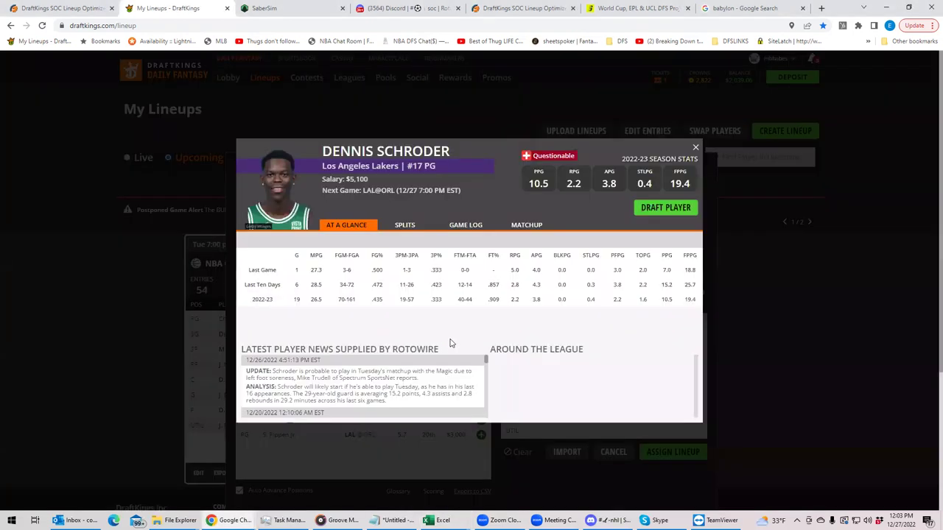
pyautogui.click(696, 148)
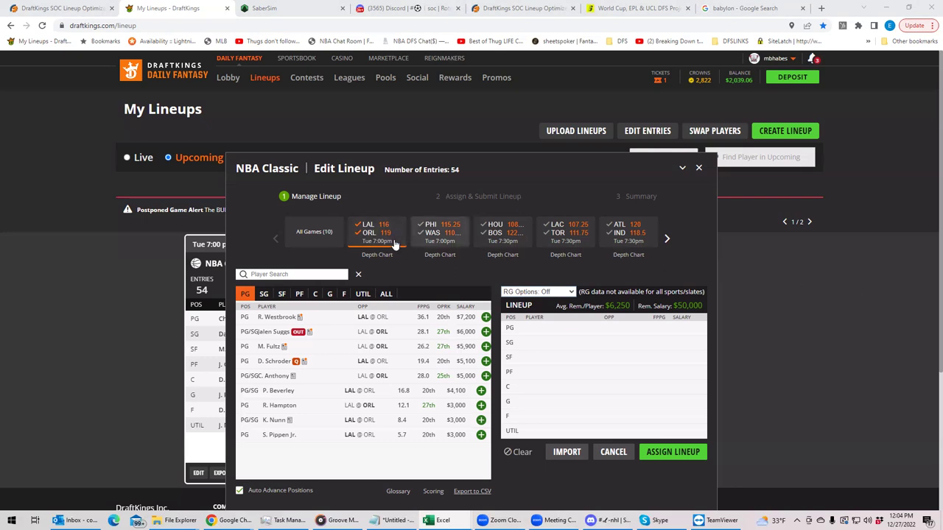
# - Limit the player pool to Orlando and add point guards C. Anthony and M. Fultz to the lineup
pyautogui.click(365, 234)
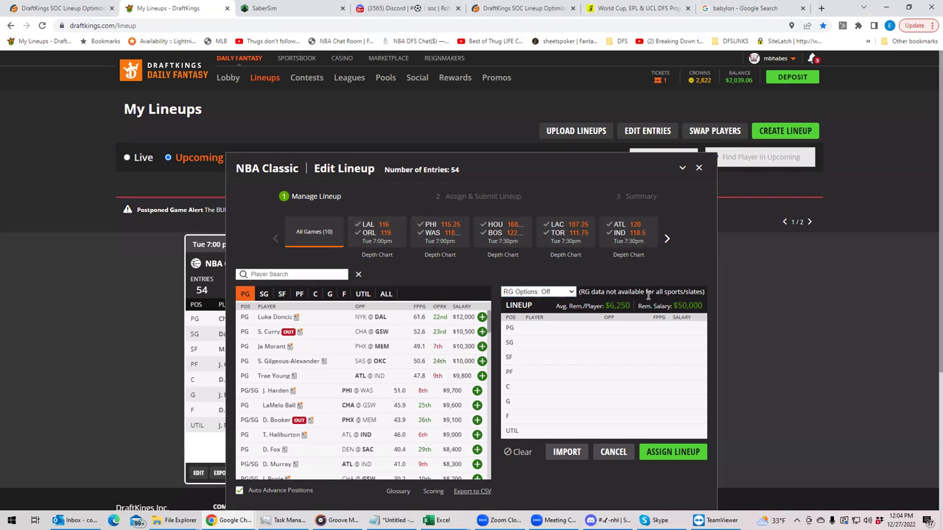
pyautogui.click(371, 238)
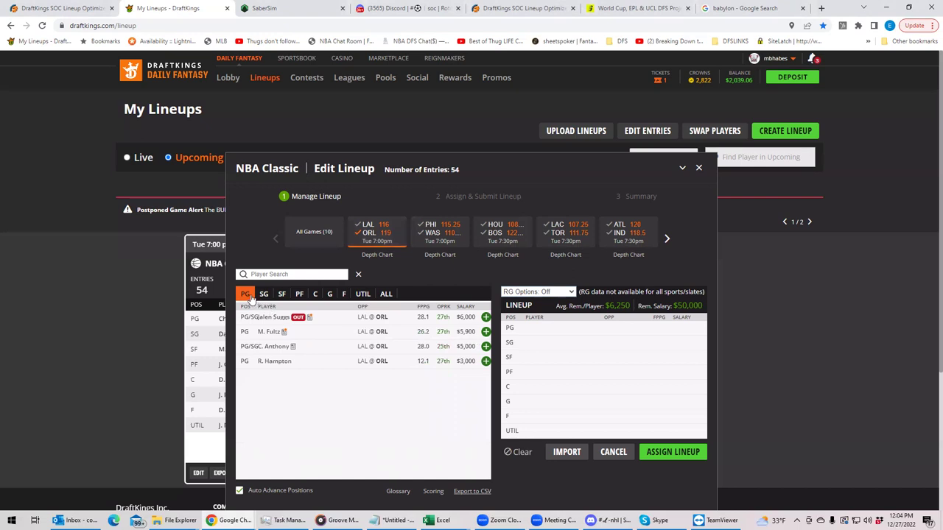
pyautogui.click(485, 347)
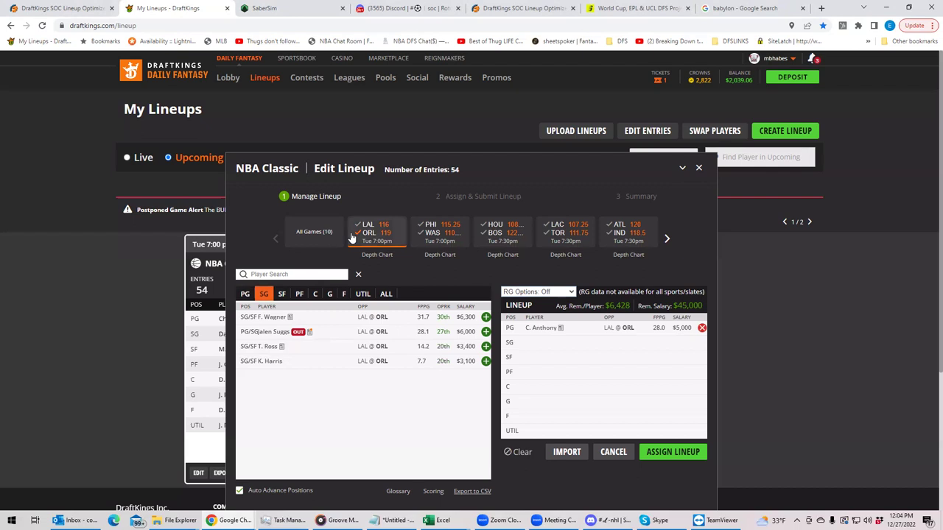
pyautogui.click(244, 294)
pyautogui.click(486, 332)
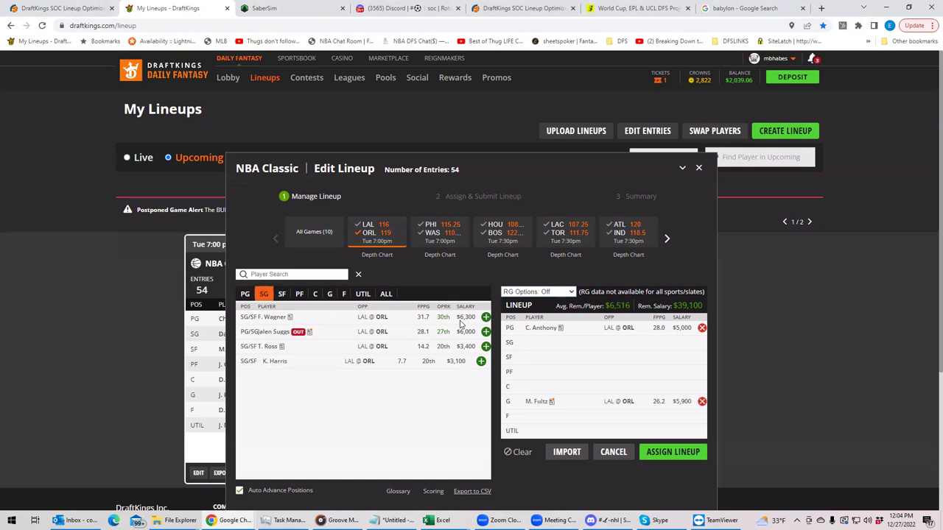
# - Switch the team filter from Orlando to the Lakers and add L. James from the power forwards
pyautogui.click(374, 236)
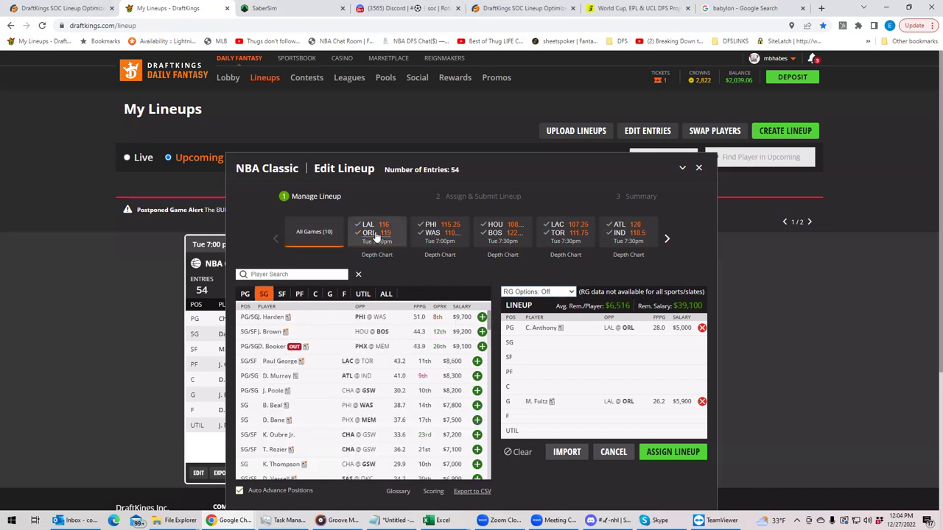
pyautogui.click(374, 229)
pyautogui.click(299, 294)
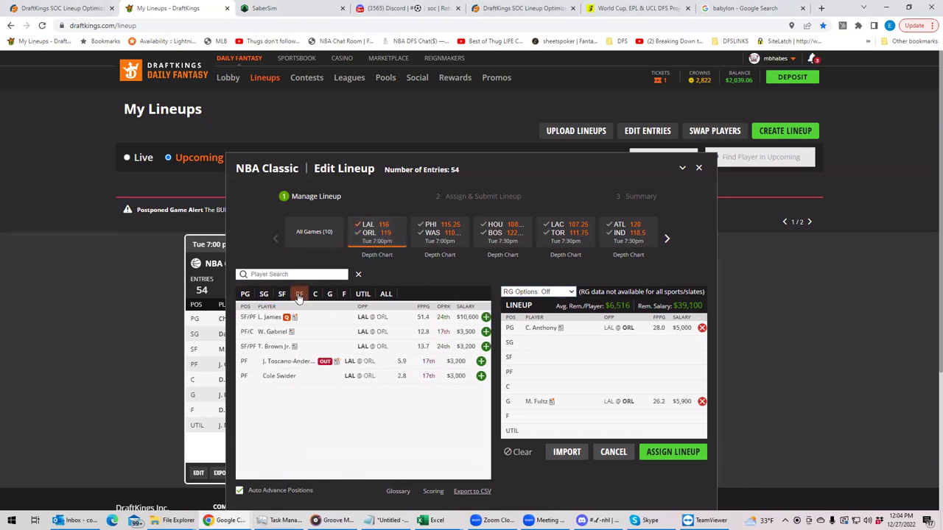
pyautogui.click(485, 317)
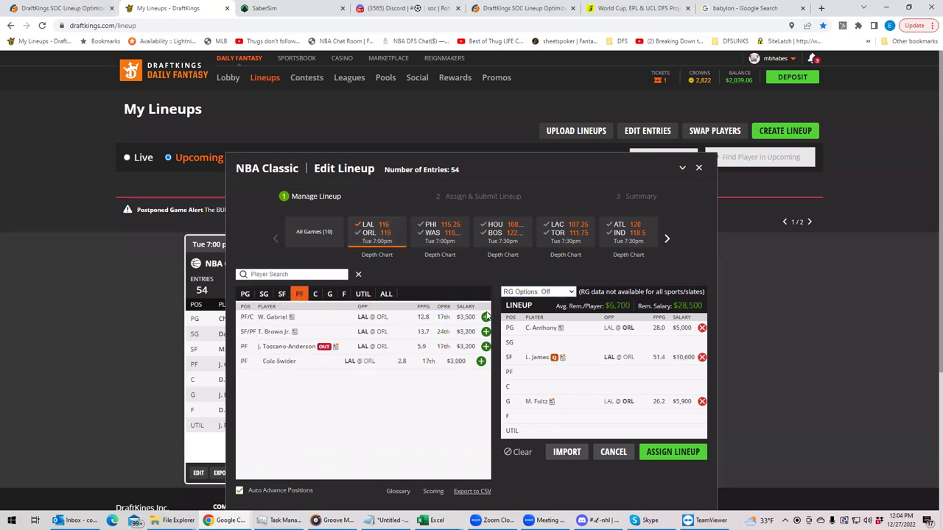
# - Review the game log of Lakers center Thomas Bryant and close his player card
pyautogui.click(275, 332)
pyautogui.click(458, 229)
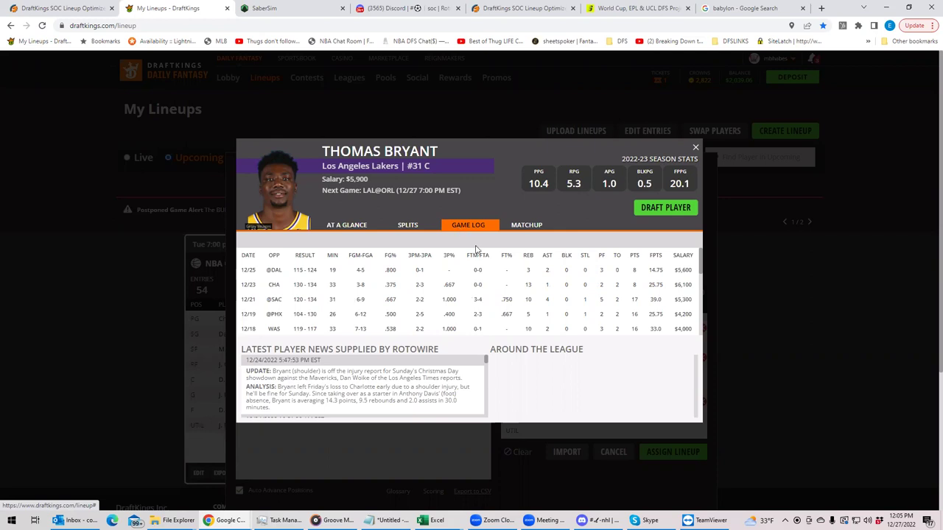
pyautogui.click(695, 149)
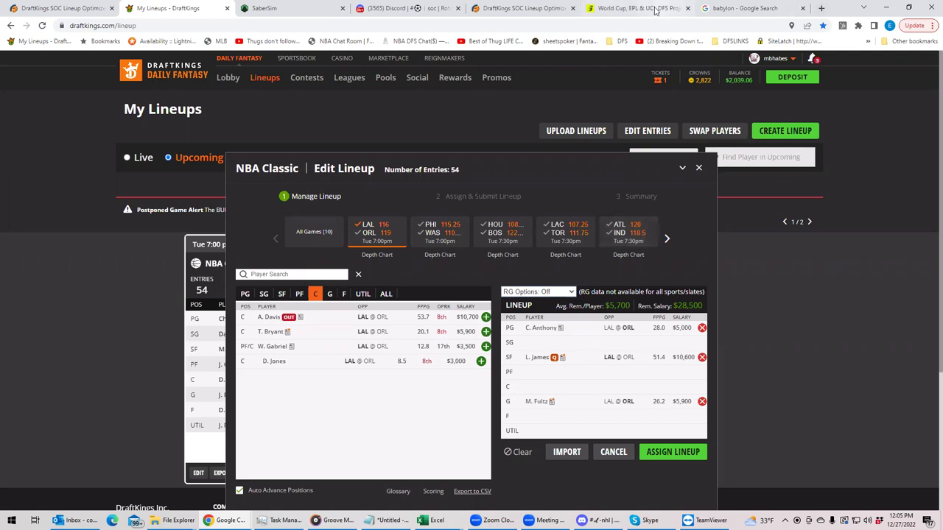
# - Go to popcornmachine.net and open the GameFlow of the Dec 25, 2022 LA Lakers at Dallas game
pyautogui.hotkey('ctrl', '6')
pyautogui.click(320, 28)
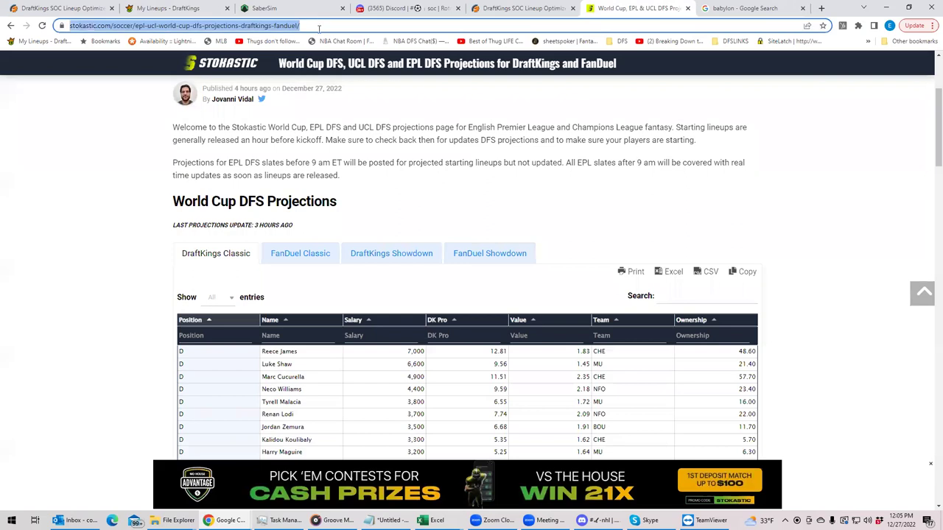
pyautogui.write('pop')
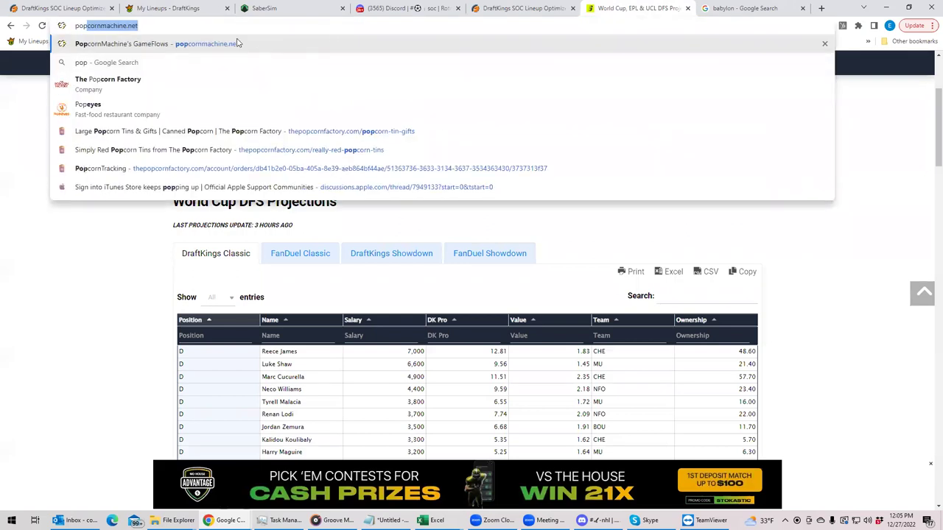
pyautogui.click(239, 46)
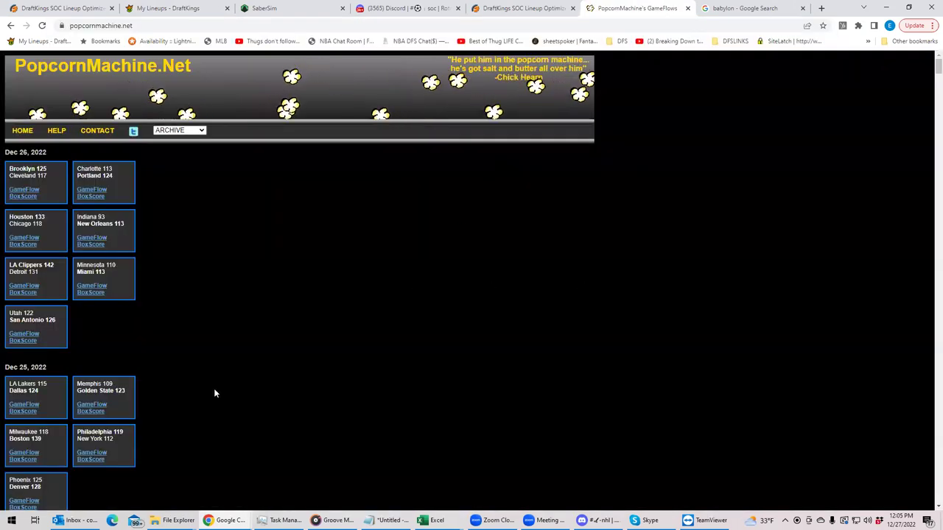
pyautogui.click(23, 404)
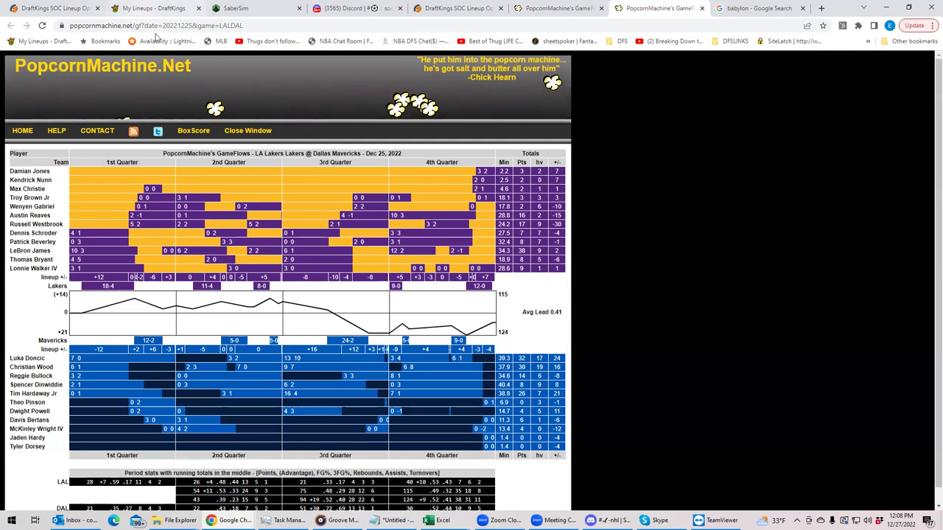
# - Return to the DraftKings lineup editor and add Lakers center T. Bryant to the lineup
pyautogui.click(151, 9)
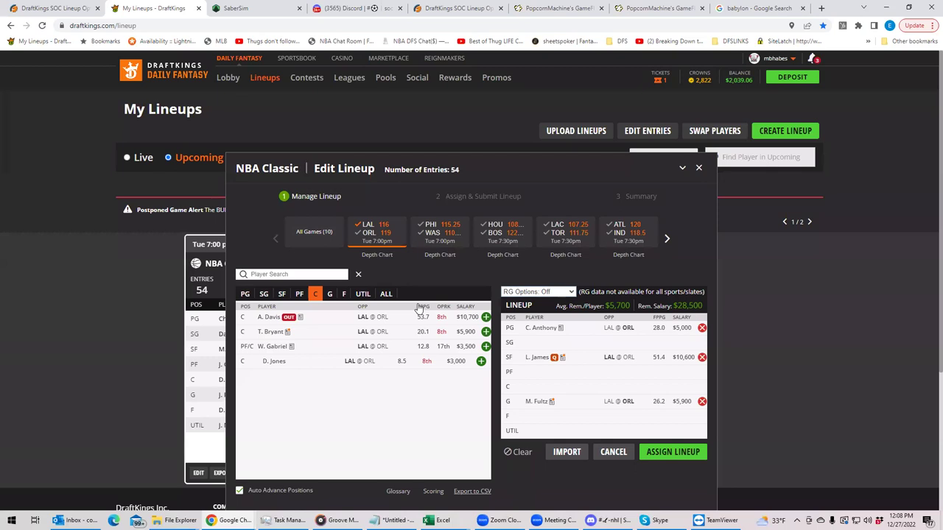
pyautogui.click(380, 234)
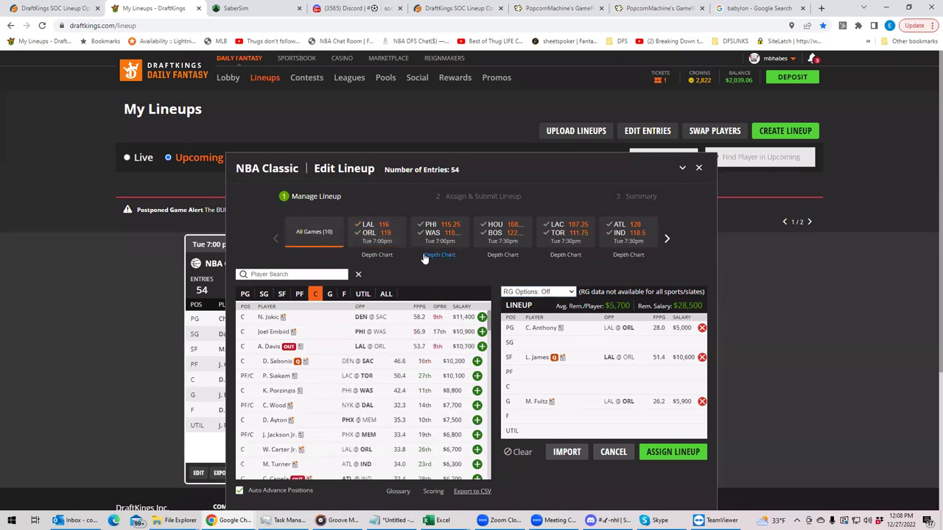
pyautogui.click(379, 232)
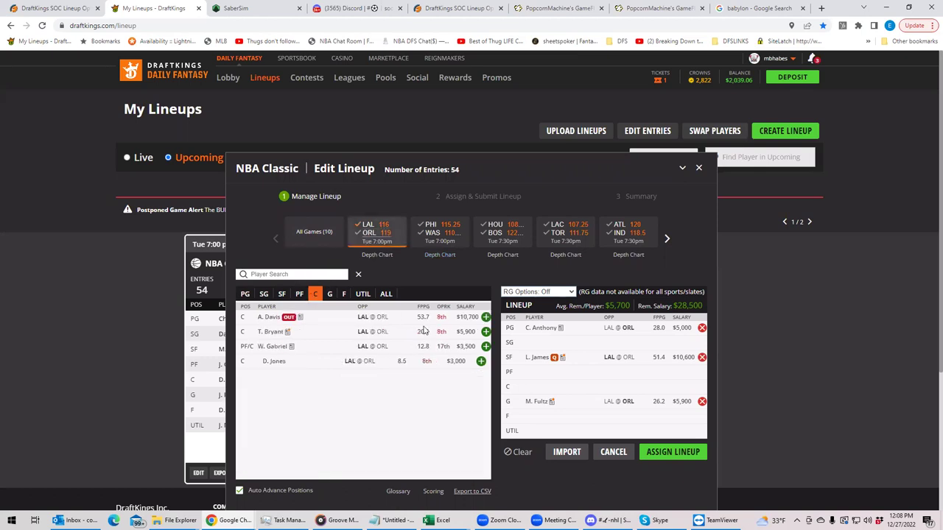
pyautogui.click(486, 333)
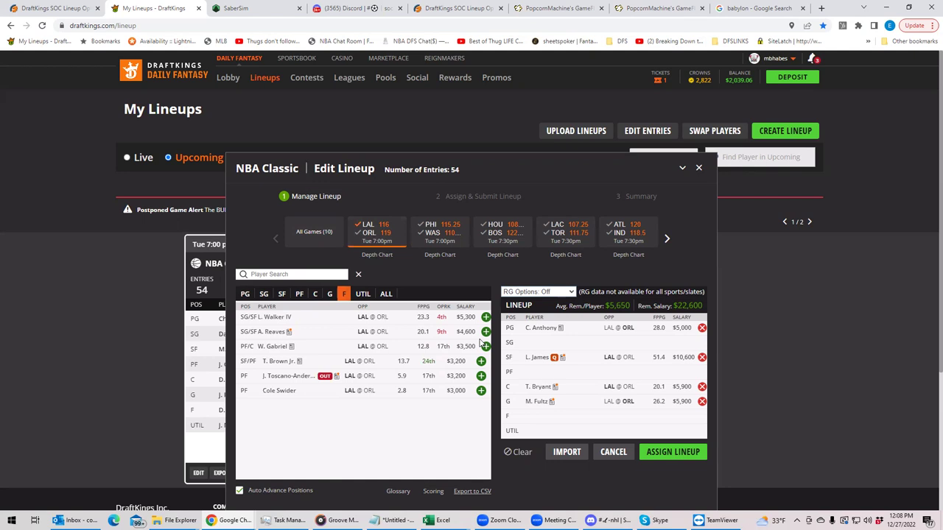
# - Add R. Westbrook from the Lakers point guards to the lineup
pyautogui.click(246, 294)
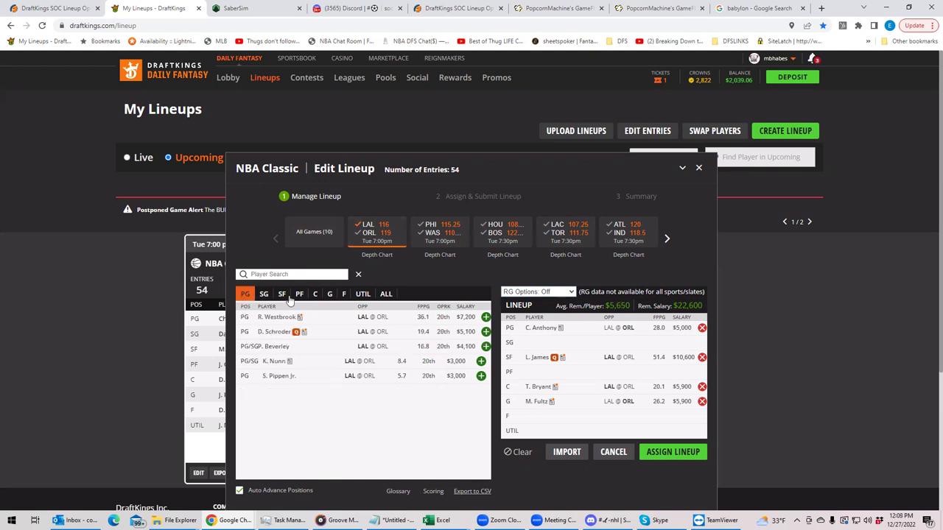
pyautogui.click(485, 317)
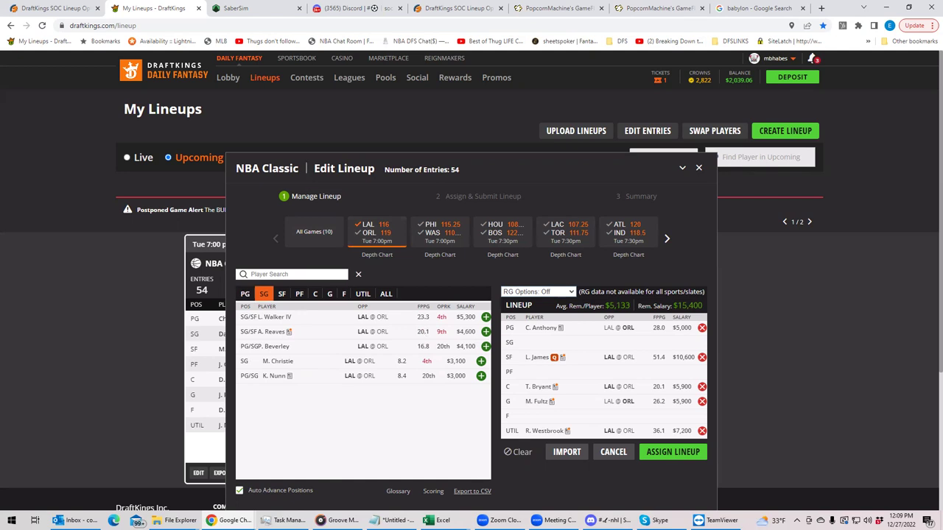
# - Remove R. Westbrook, C. Anthony and M. Fultz from the lineup
pyautogui.click(702, 431)
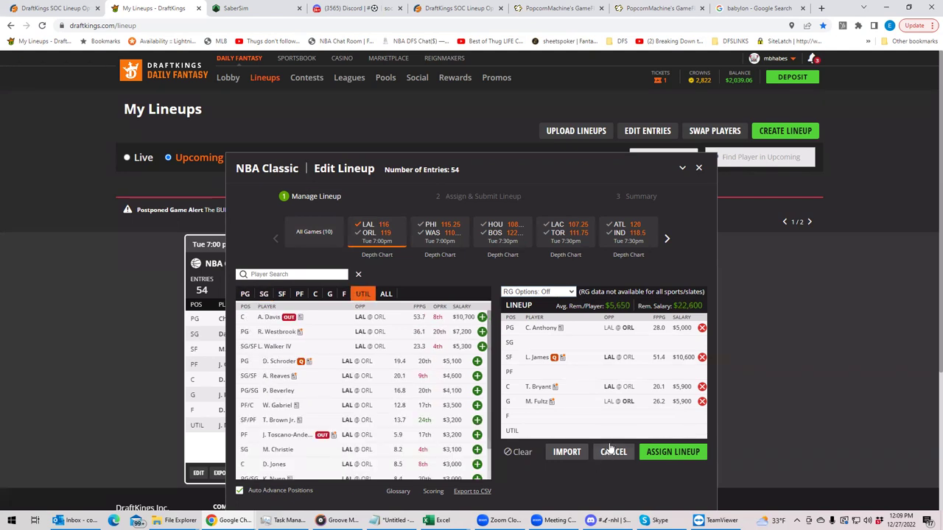
pyautogui.click(702, 328)
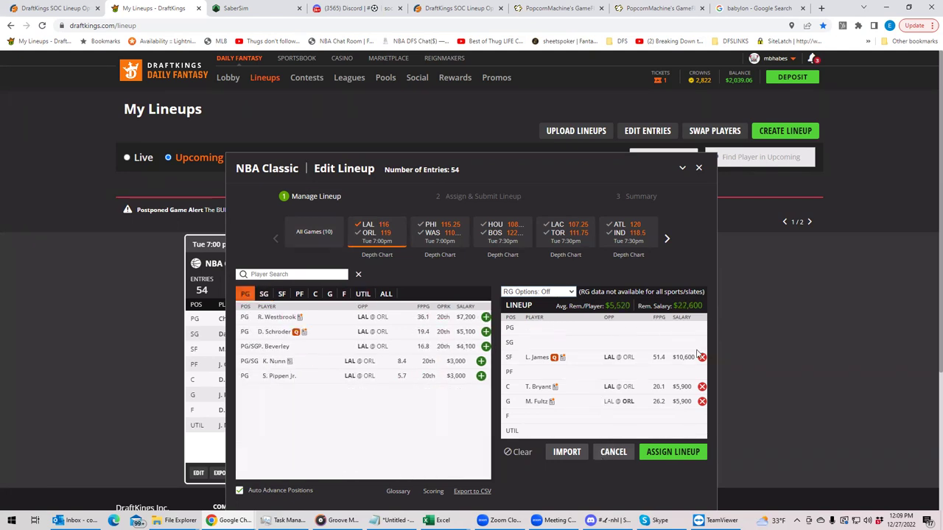
pyautogui.click(702, 402)
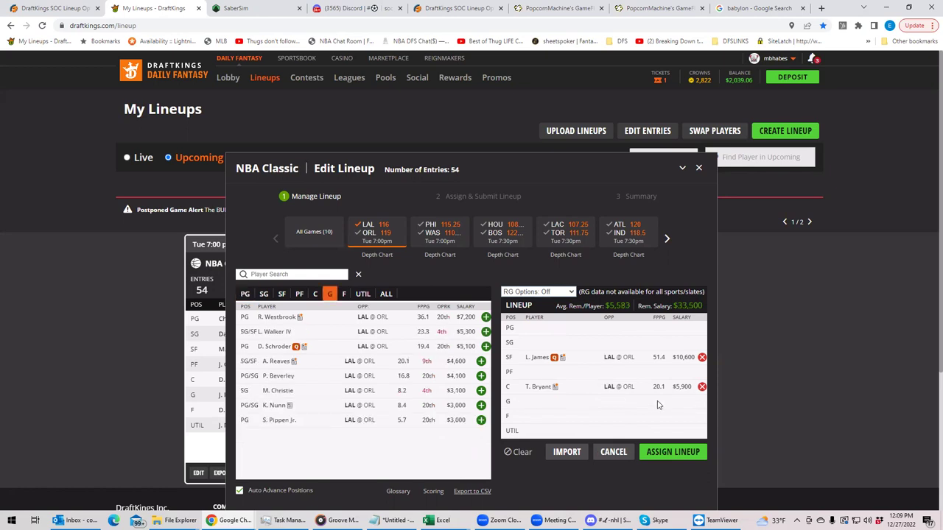
# - Replace the Lakers filter with Washington from the PHI–WAS game and review Bradley Beal's game log
pyautogui.click(380, 224)
pyautogui.click(432, 229)
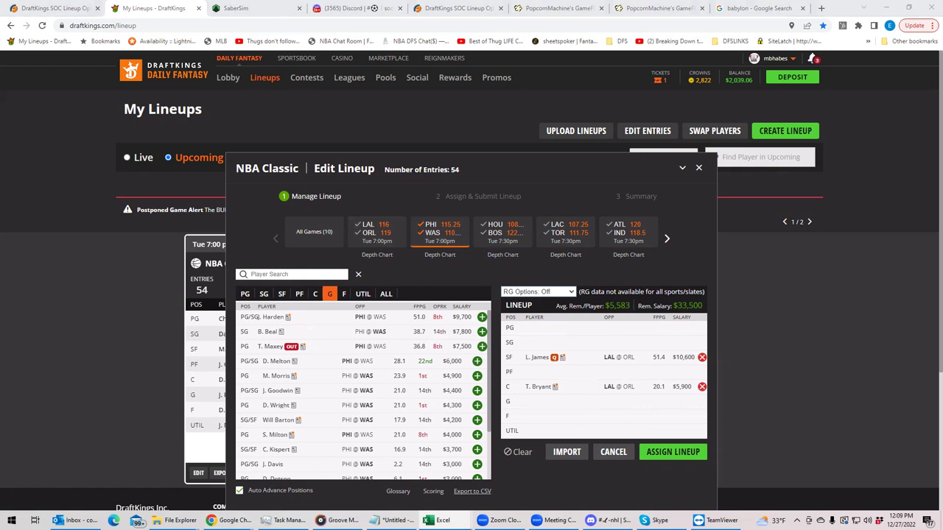
pyautogui.click(435, 225)
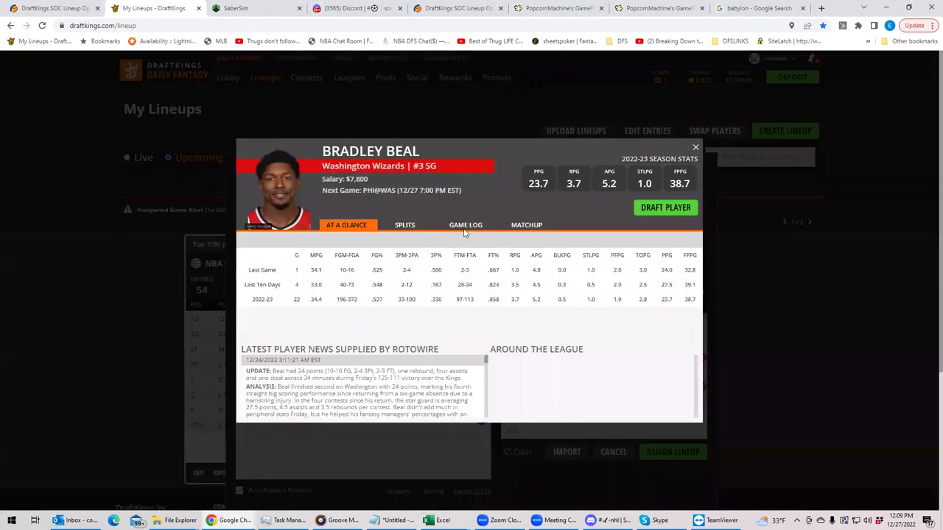
pyautogui.click(467, 224)
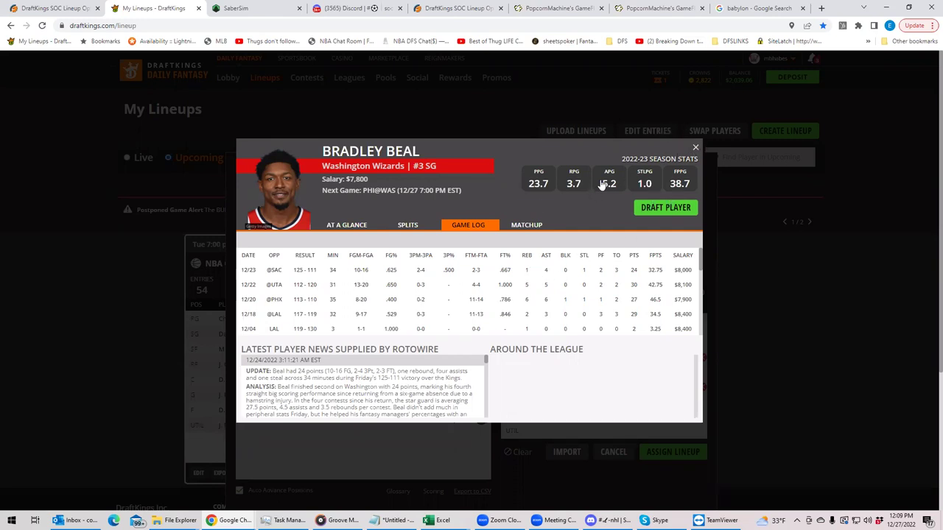
pyautogui.press('Escape')
# - Look through Washington's power forwards, guards and centers, and review K. Porzingis's game log
pyautogui.click(301, 295)
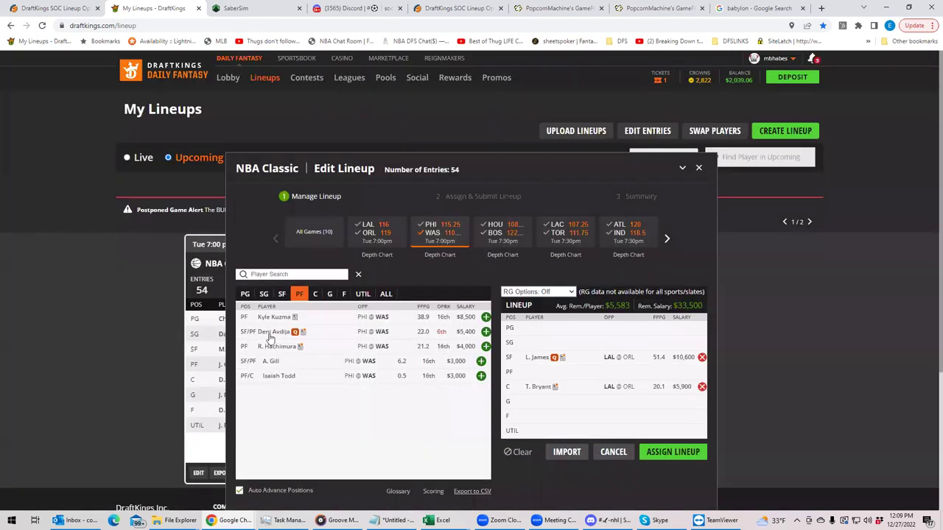
pyautogui.click(329, 294)
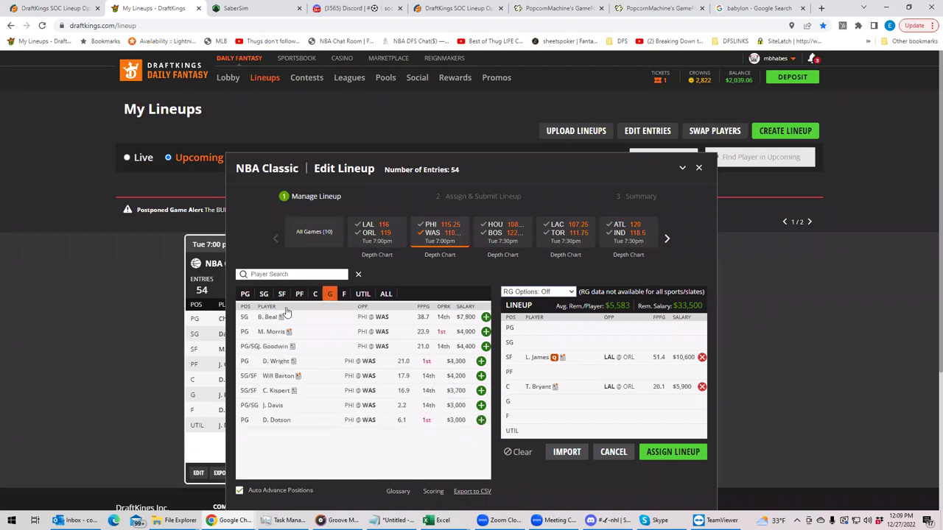
pyautogui.click(317, 295)
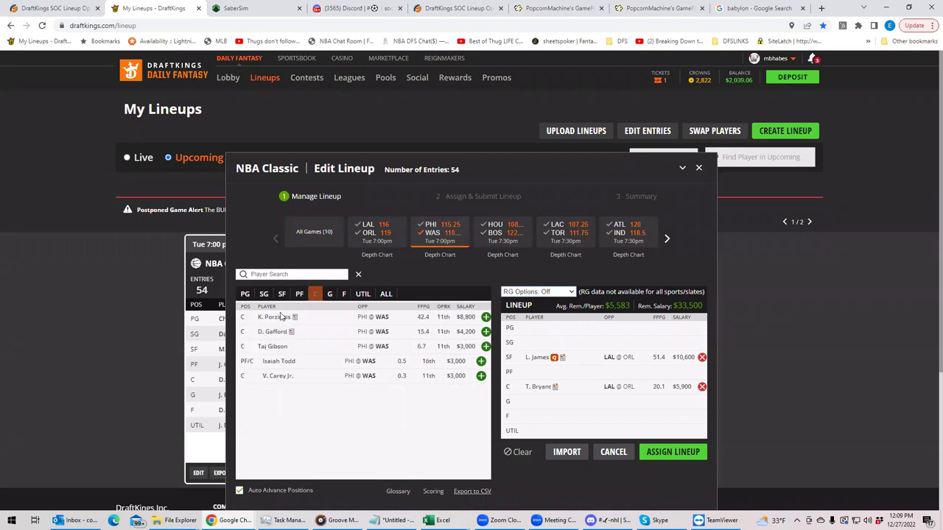
pyautogui.click(274, 317)
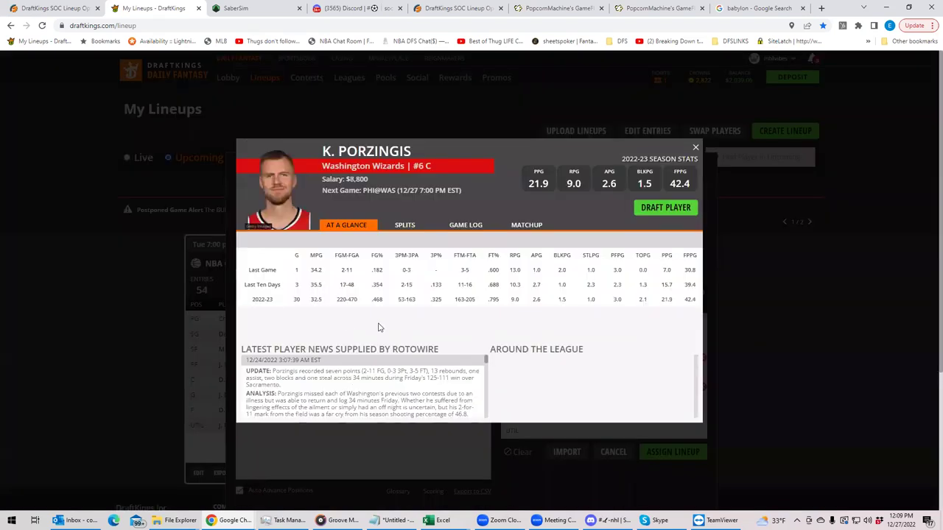
pyautogui.click(456, 227)
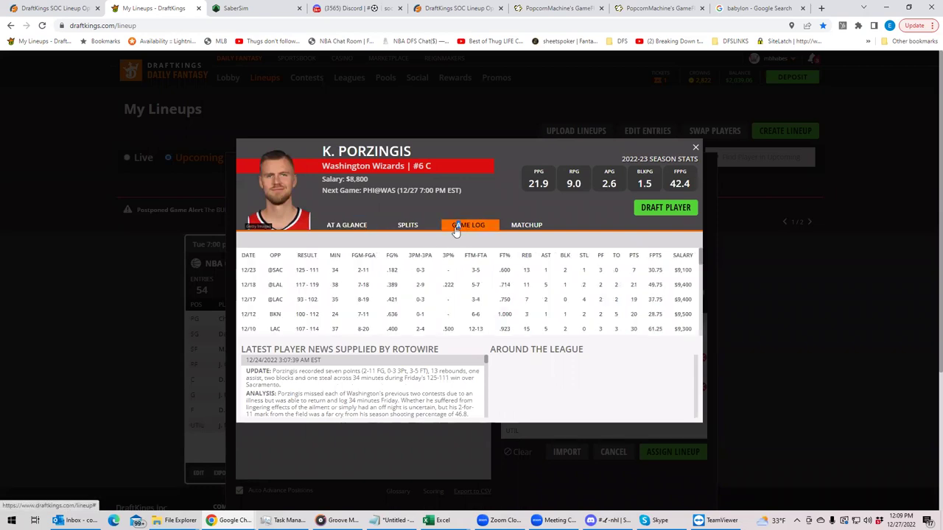
pyautogui.click(696, 148)
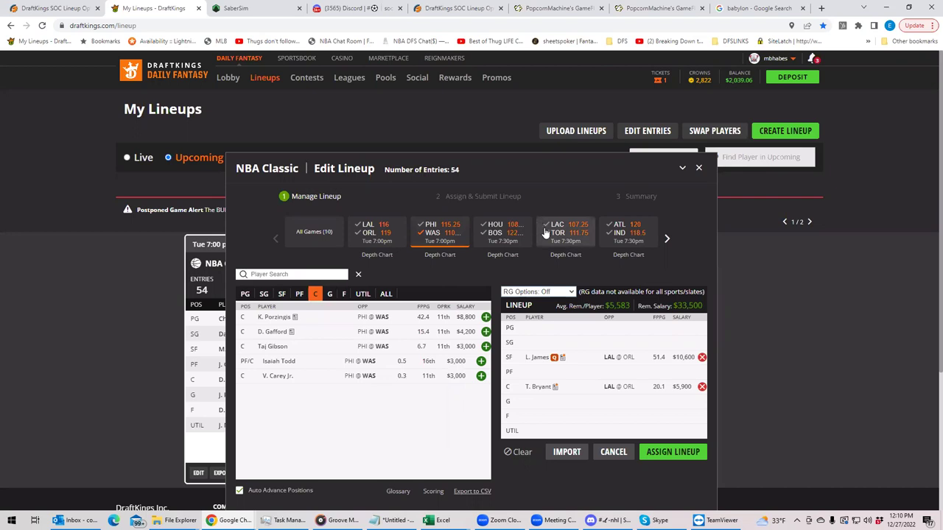
# - Clear the Washington filter so the player pool covers all games
pyautogui.click(433, 237)
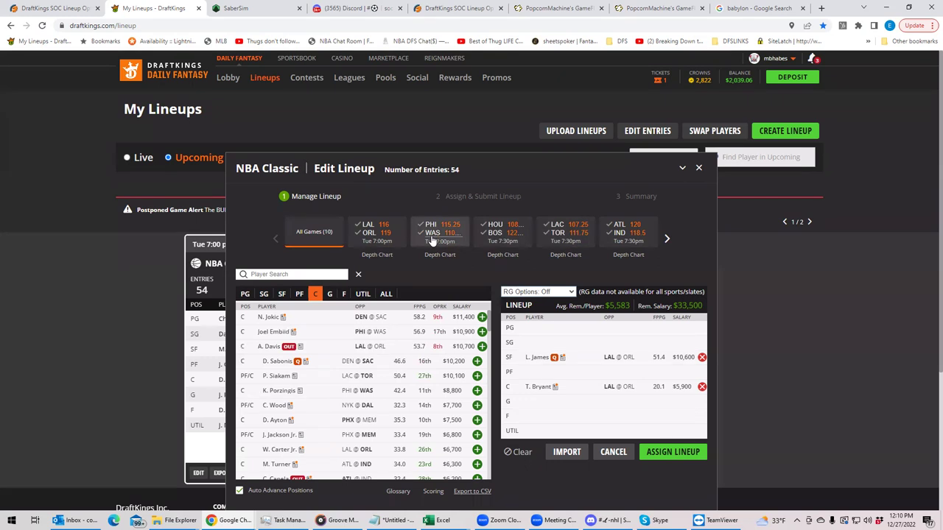
pyautogui.click(432, 241)
pyautogui.click(431, 241)
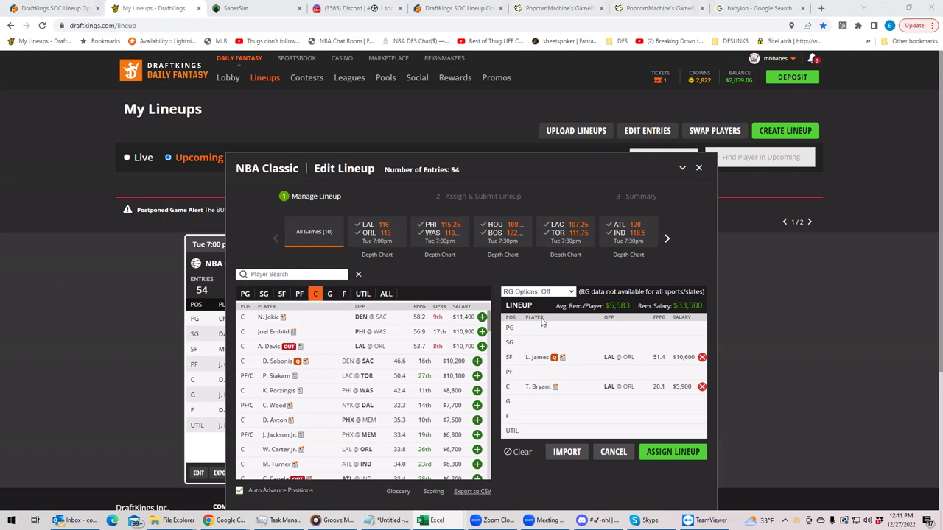
# - Replace T. Bryant with Joel Embiid at center using the Philadelphia filter, and return the player pool to all games
pyautogui.click(701, 386)
pyautogui.click(440, 234)
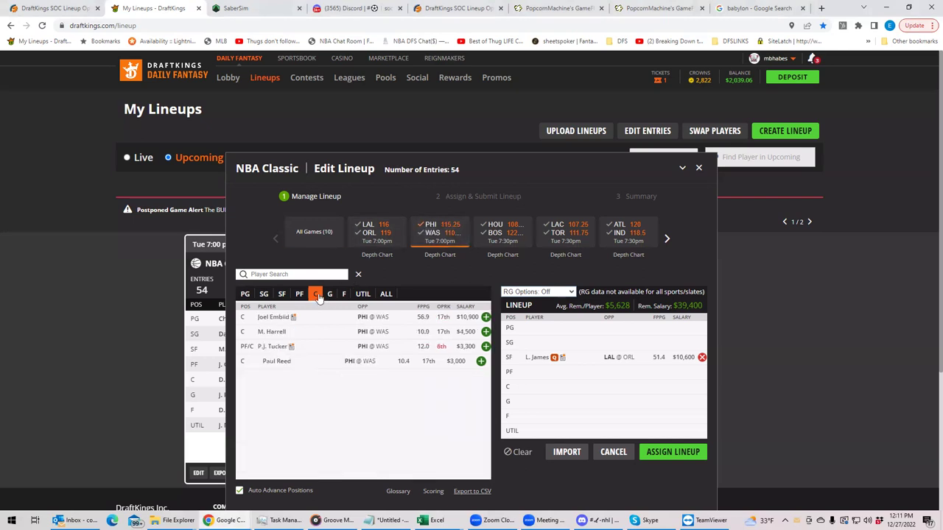
pyautogui.click(485, 317)
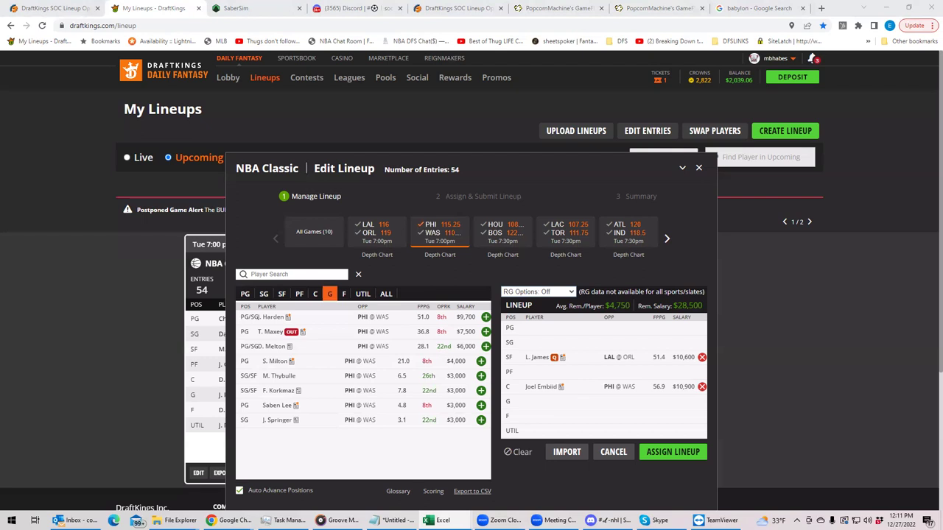
pyautogui.click(429, 232)
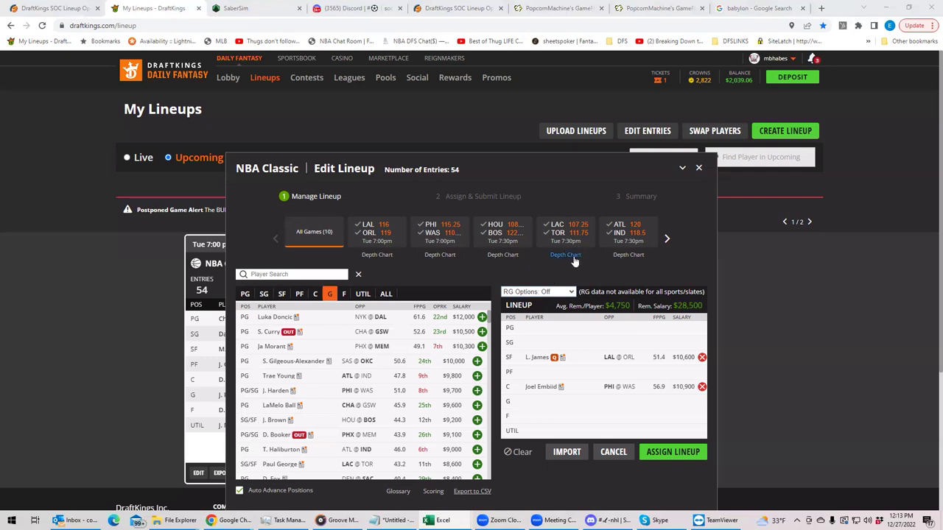
# - Look through the guards in the HOU–BOS game and those in the LAC–TOR game
pyautogui.click(493, 230)
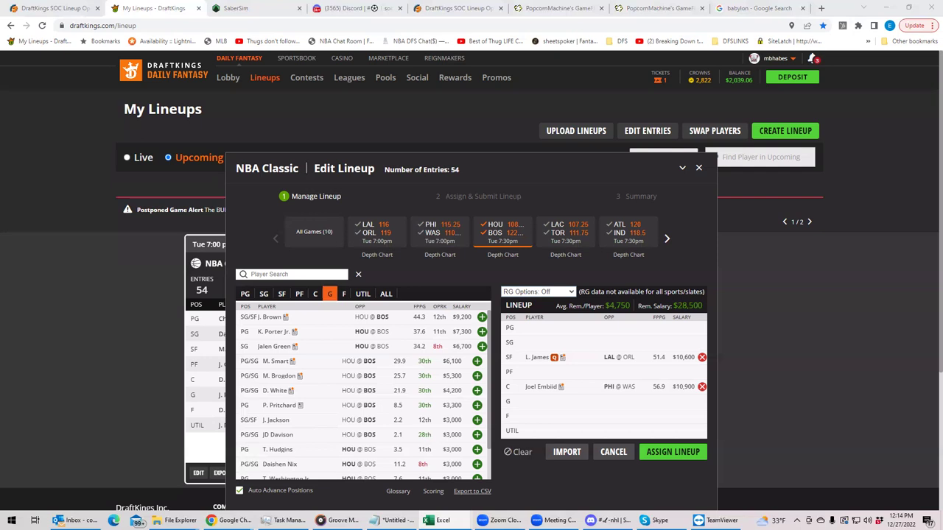
pyautogui.click(504, 231)
pyautogui.click(568, 234)
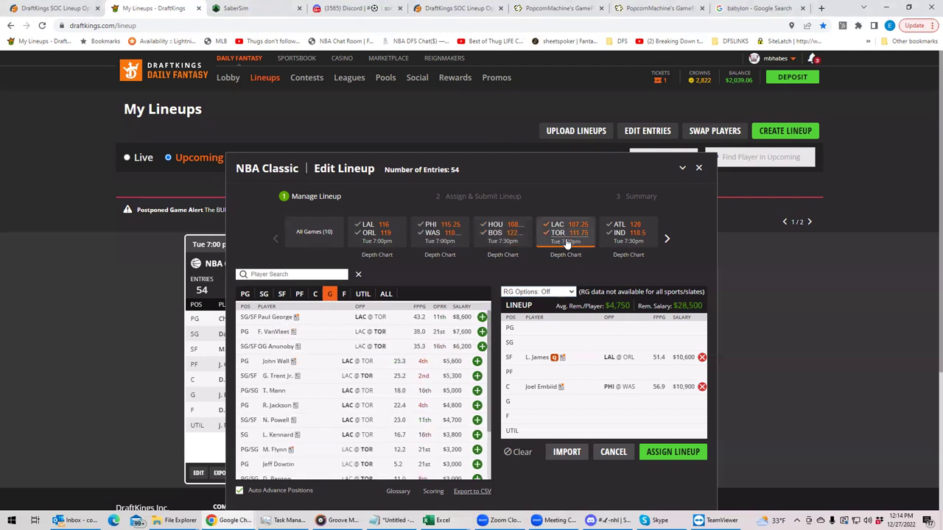
pyautogui.moveTo(225, 520)
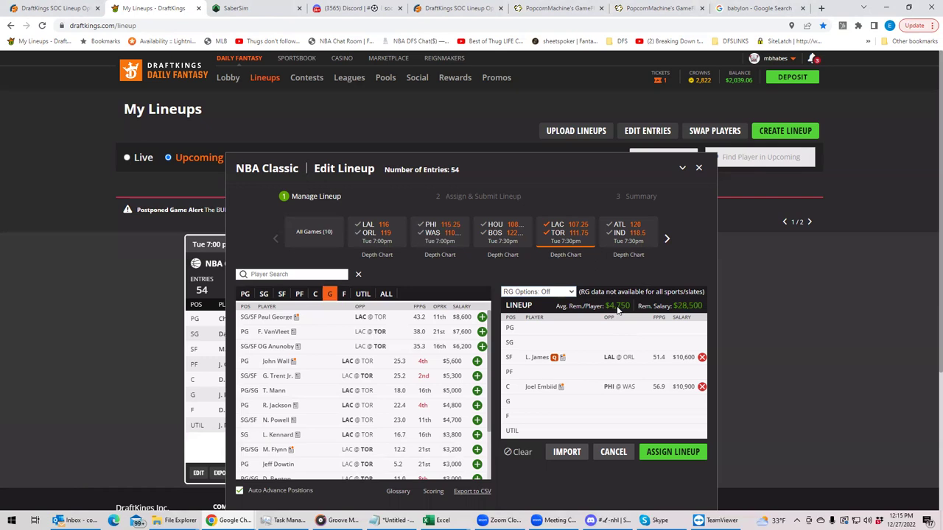
# - Narrow the pool to the Clippers' small forwards, review Kawhi Leonard's player card, and clear the team filter
pyautogui.click(559, 234)
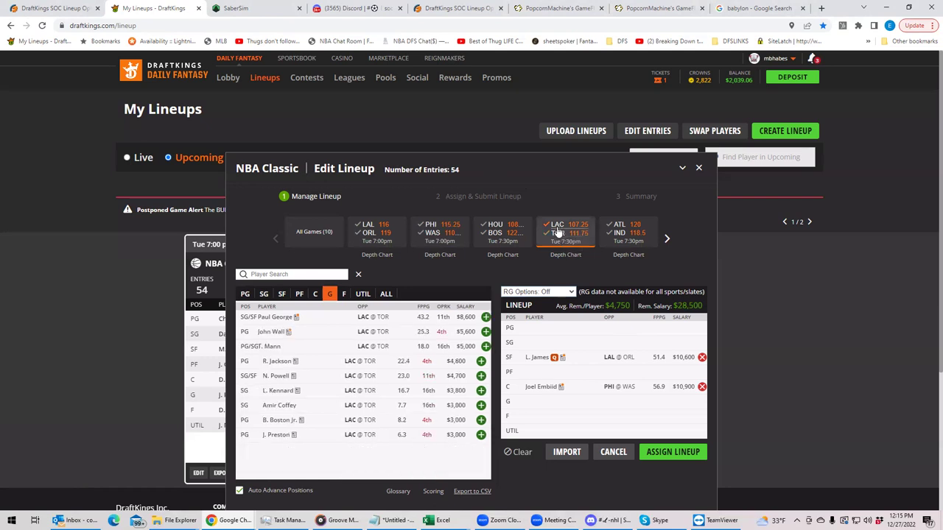
pyautogui.click(281, 294)
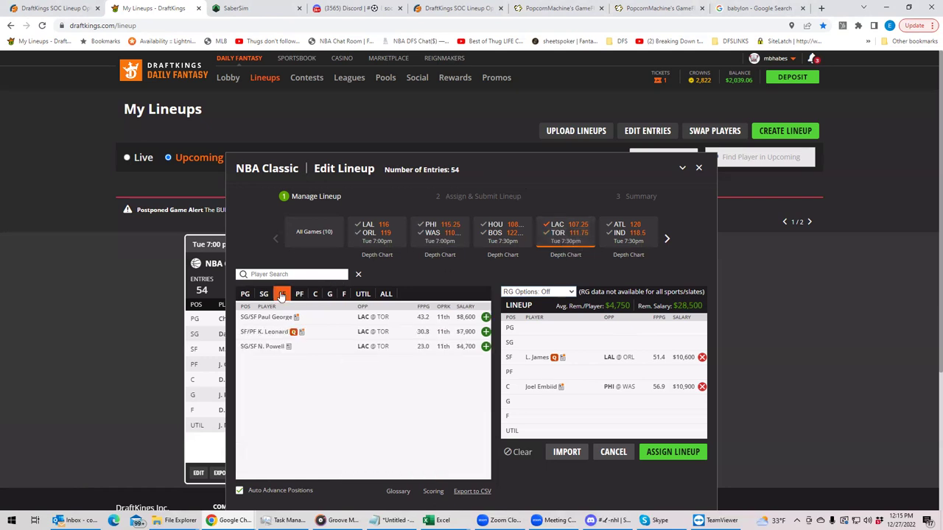
pyautogui.click(280, 333)
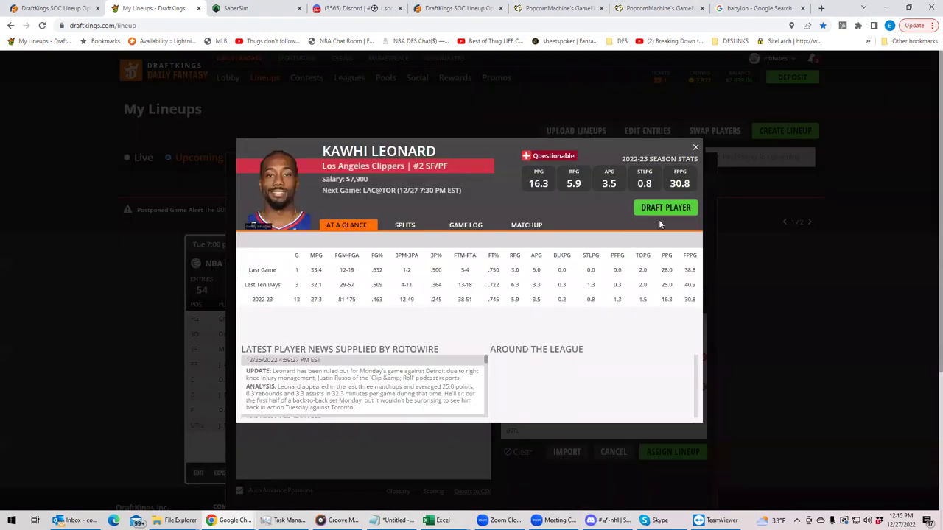
pyautogui.click(696, 148)
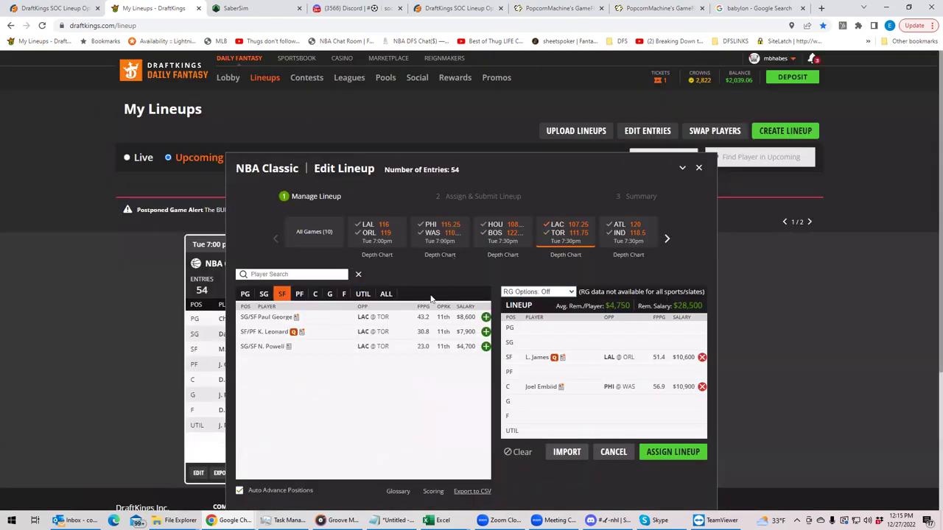
pyautogui.click(564, 227)
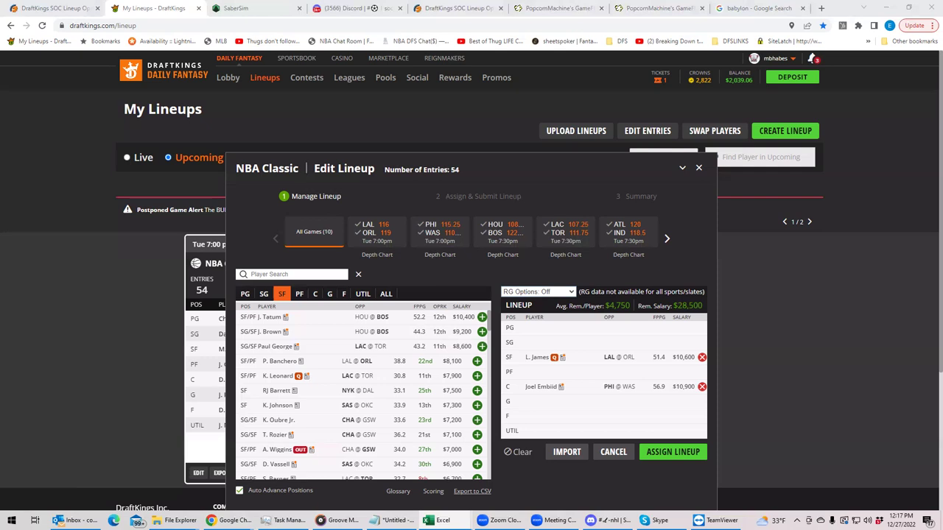
# - Remove Joel Embiid and L. James from the lineup, and add T. Haliburton and Trae Young from the ATL–IND game
pyautogui.click(703, 386)
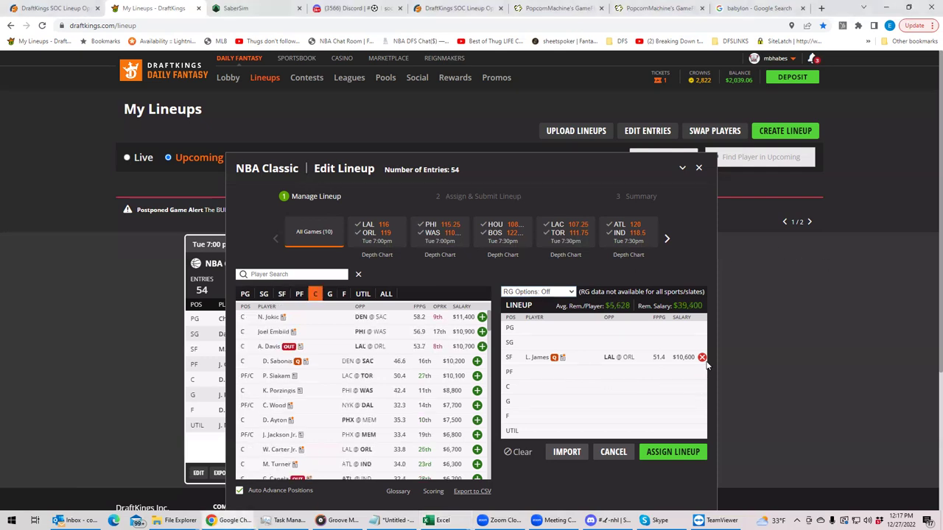
pyautogui.click(702, 358)
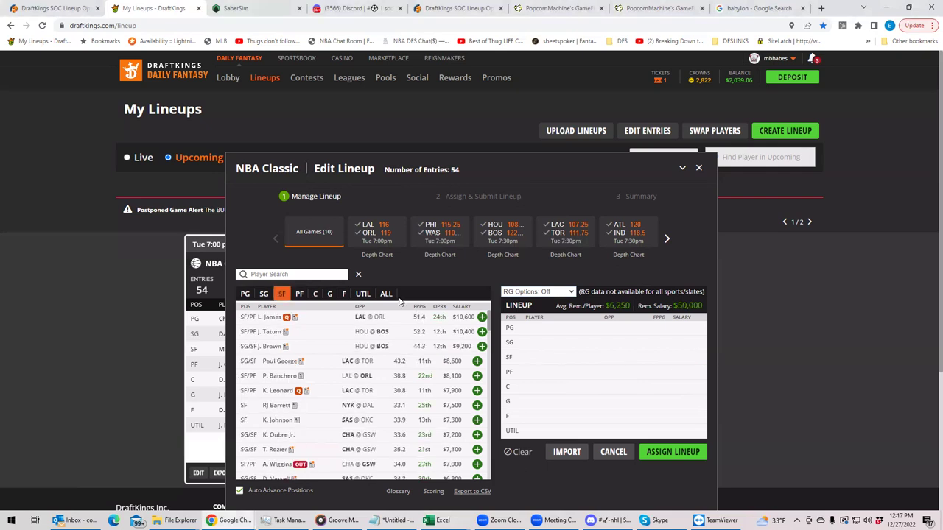
pyautogui.click(244, 295)
pyautogui.click(611, 238)
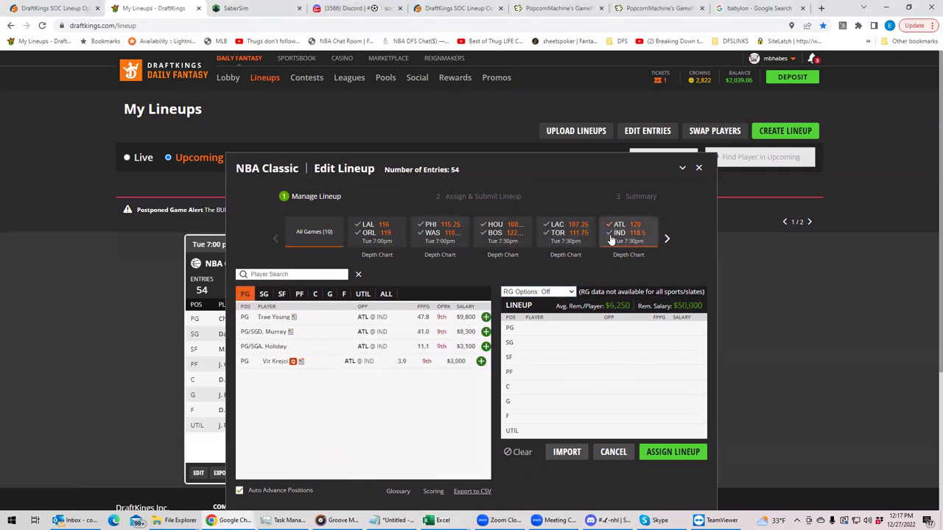
pyautogui.click(486, 331)
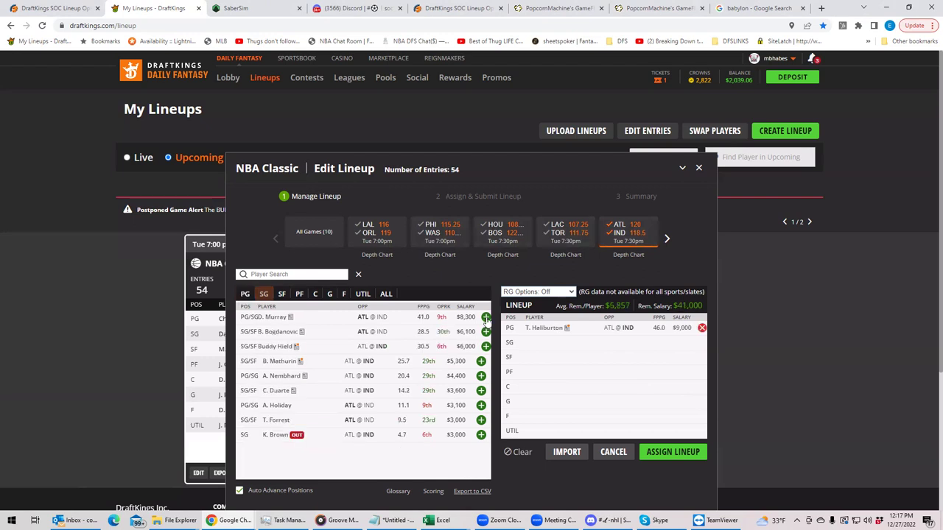
pyautogui.click(245, 295)
pyautogui.click(485, 317)
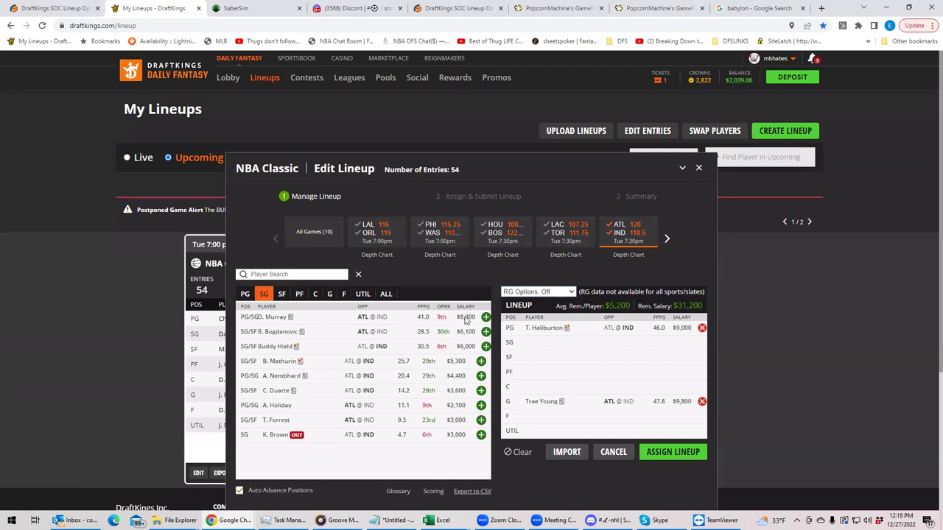
# - Add M. Turner at center and J. Collins at power forward from the ATL–IND game
pyautogui.click(323, 297)
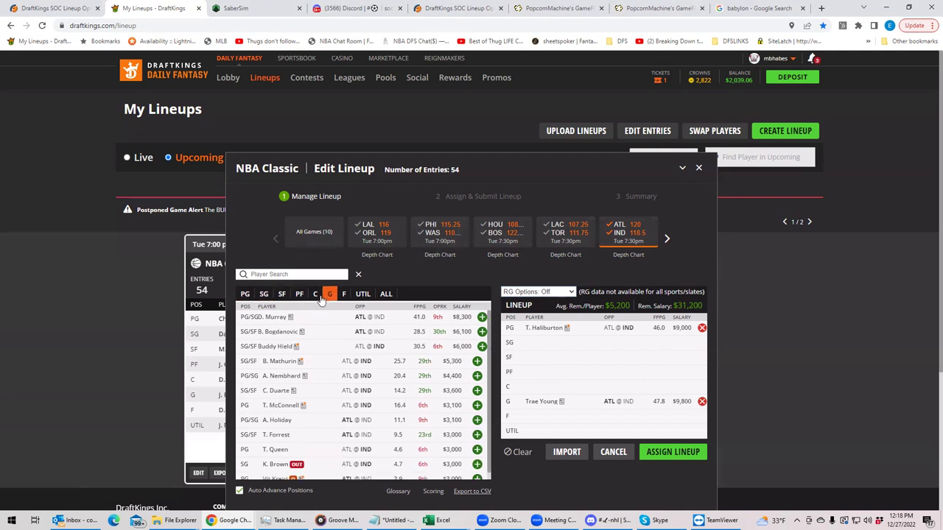
pyautogui.click(316, 295)
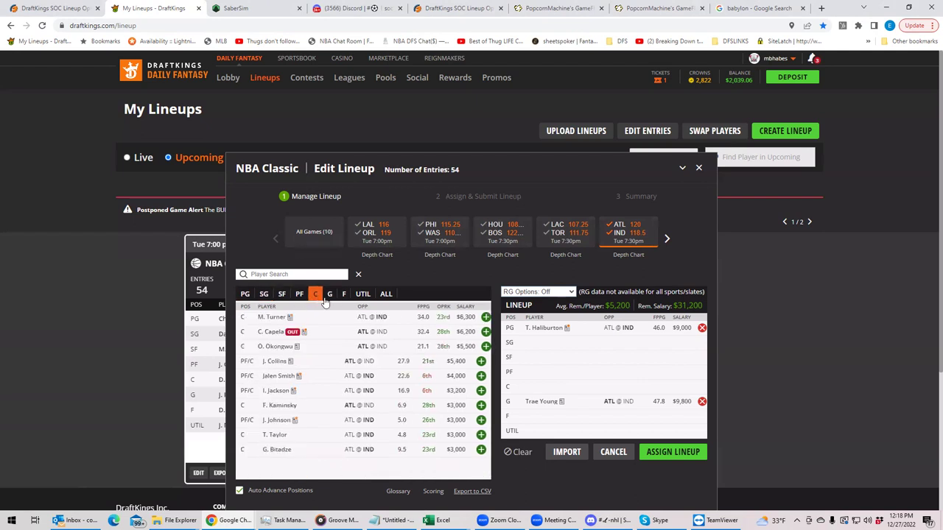
pyautogui.click(486, 317)
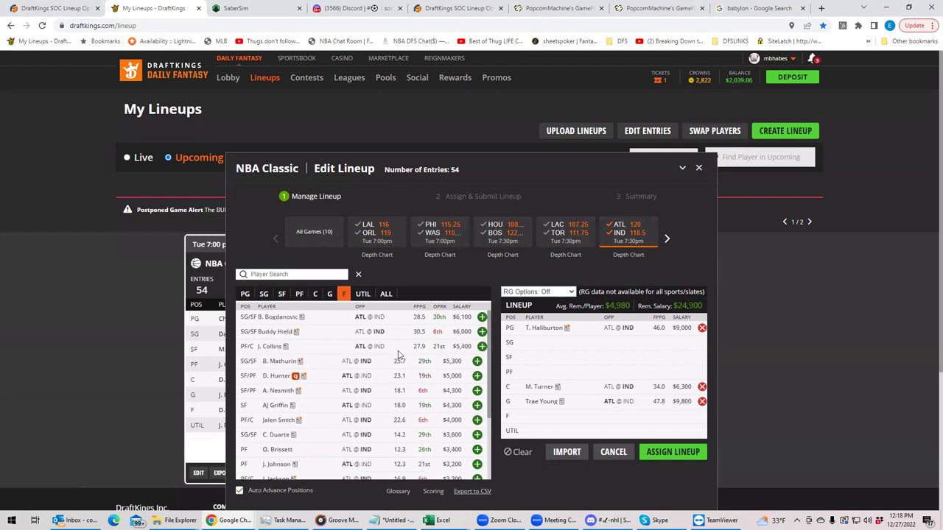
pyautogui.click(282, 295)
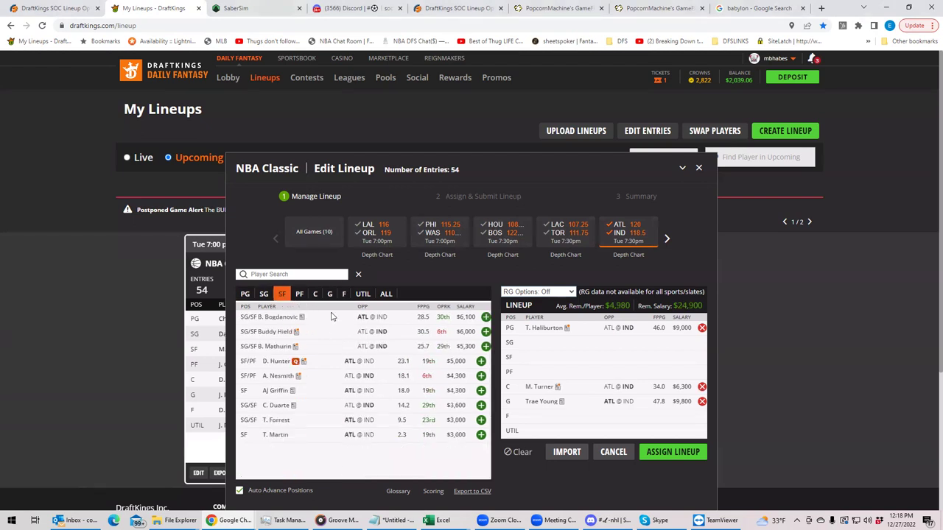
pyautogui.click(299, 294)
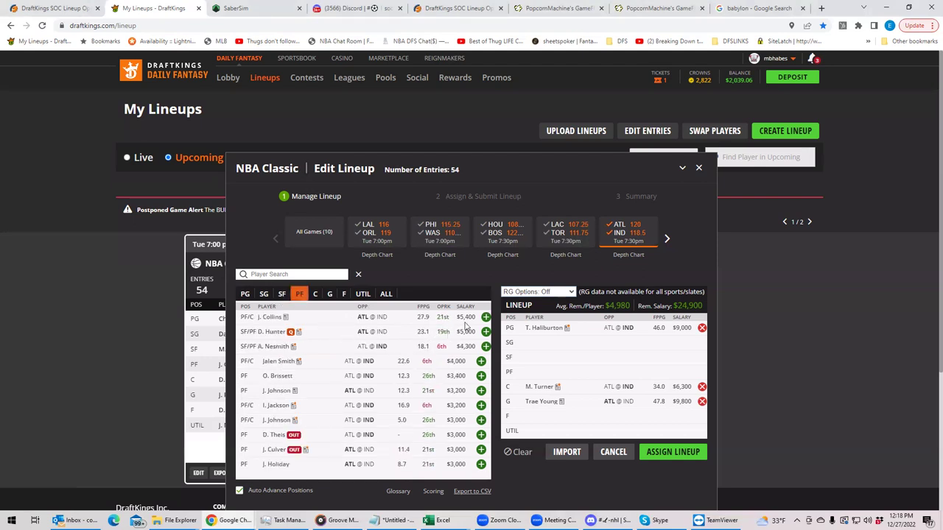
pyautogui.click(486, 318)
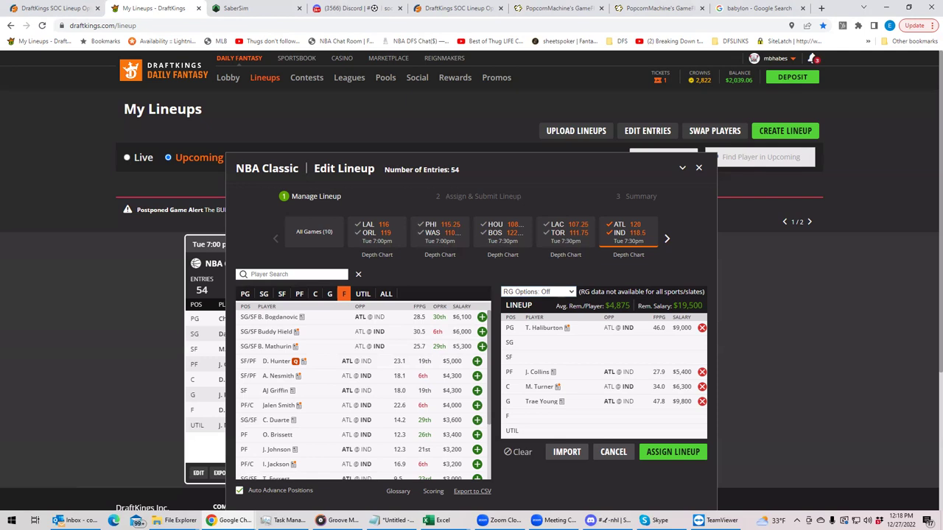
# - Review John Collins's game log, and look at the remaining centers in the ATL–IND game
pyautogui.click(537, 376)
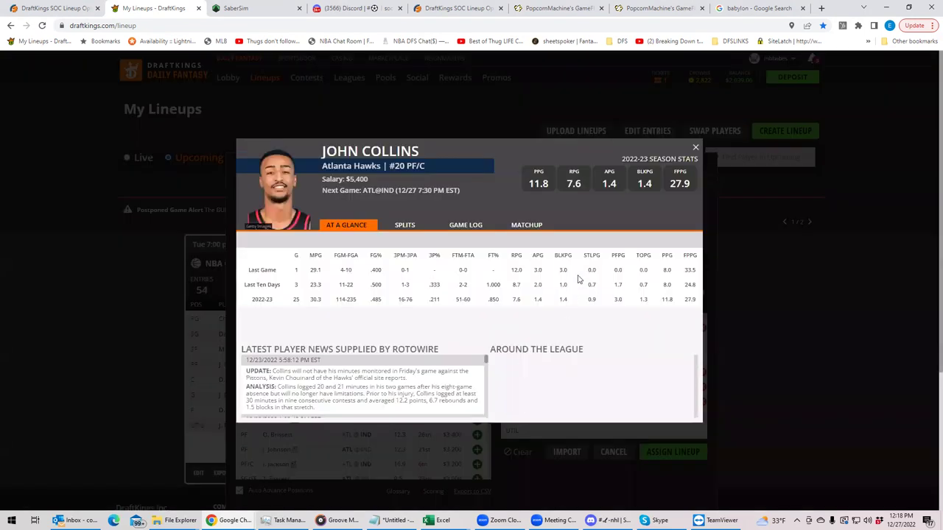
pyautogui.click(464, 228)
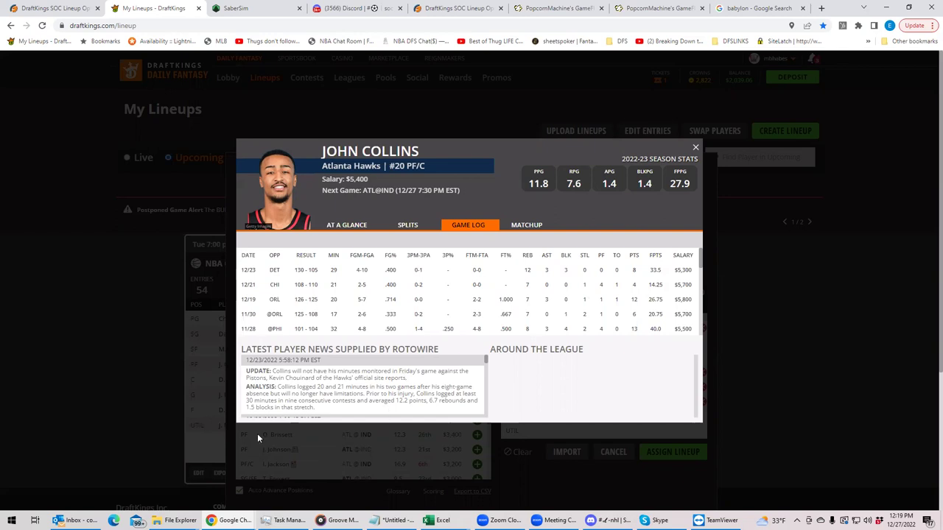
pyautogui.click(697, 146)
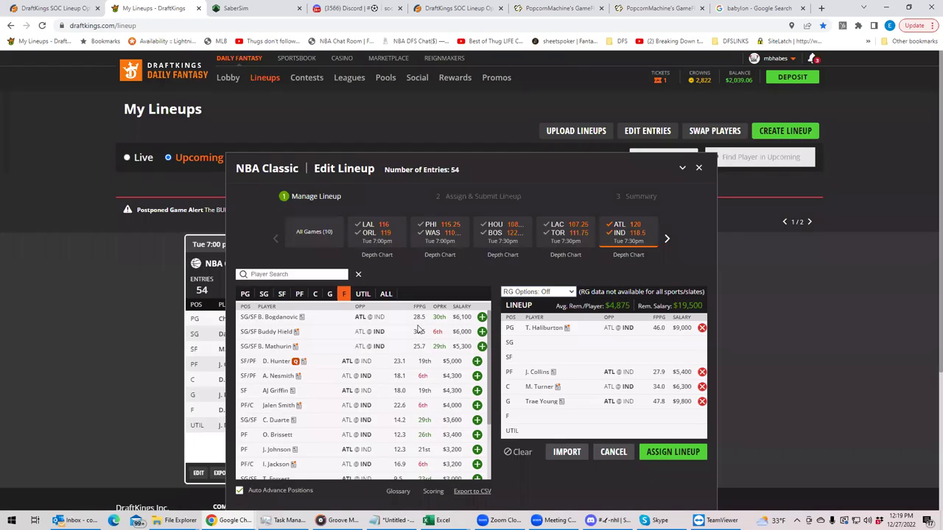
pyautogui.click(318, 295)
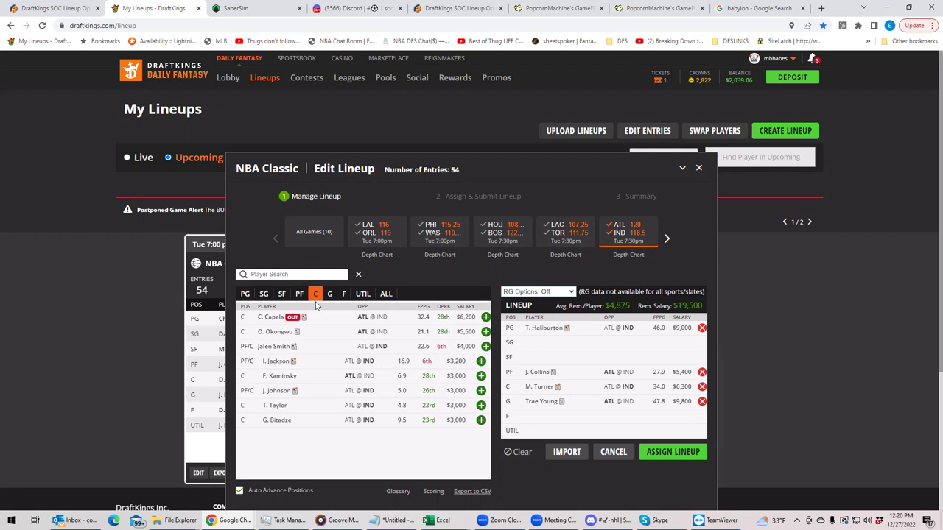
# - Switch to PopcornMachine and open the GameFlow for the Dec 23, 2022 Detroit–Atlanta game
pyautogui.click(658, 8)
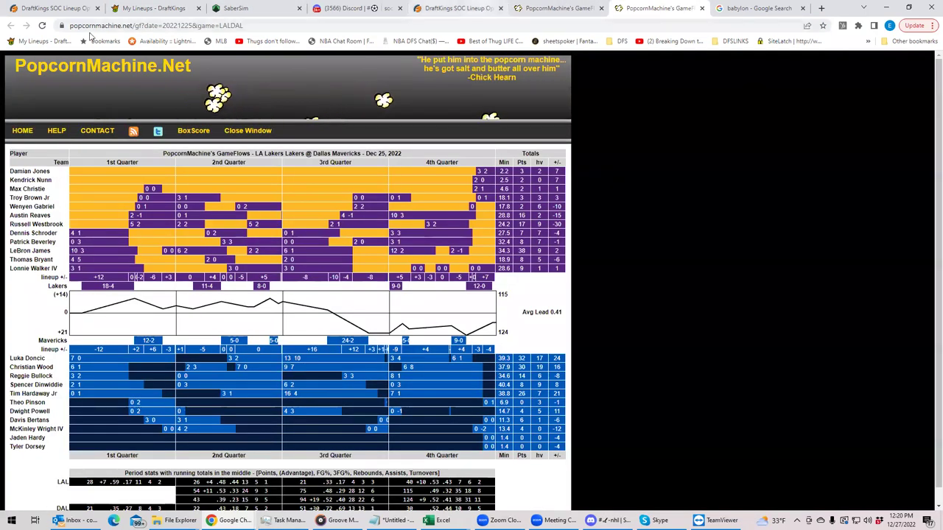
pyautogui.click(558, 8)
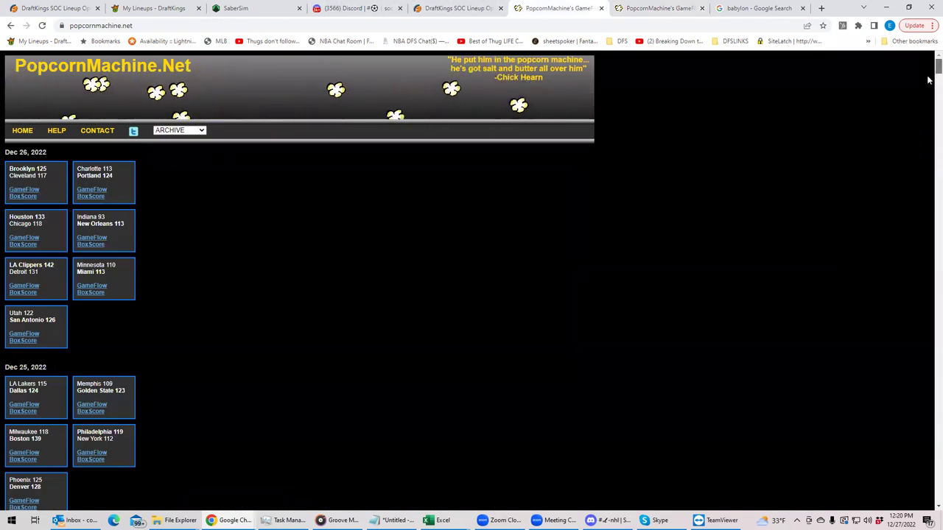
pyautogui.scroll(-3, 928, 77)
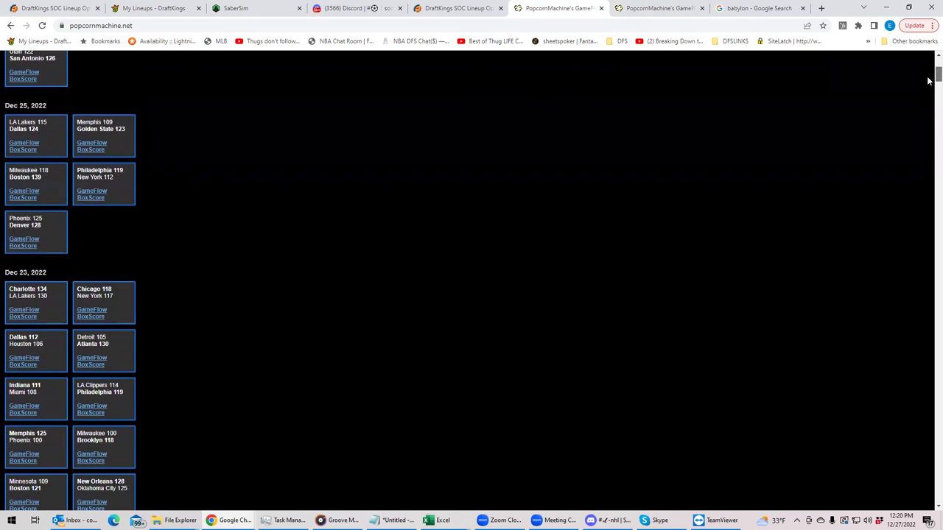
pyautogui.click(101, 359)
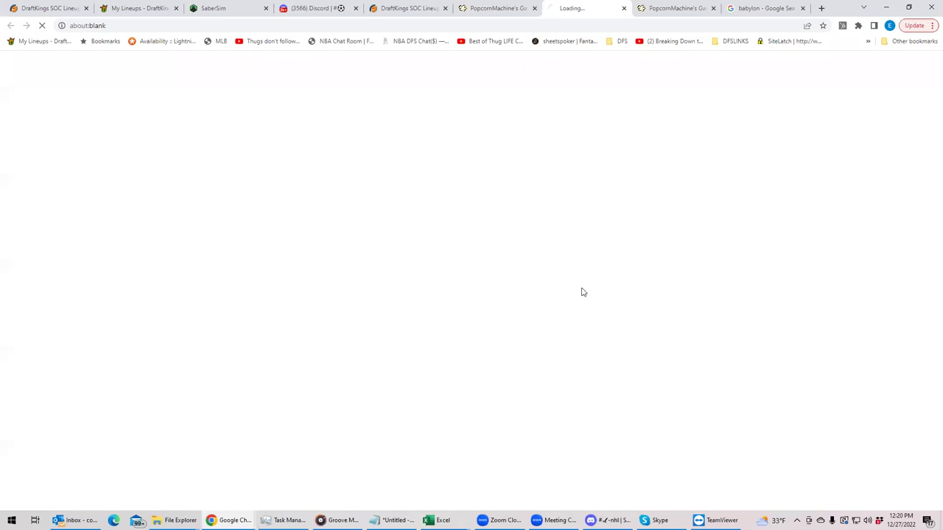